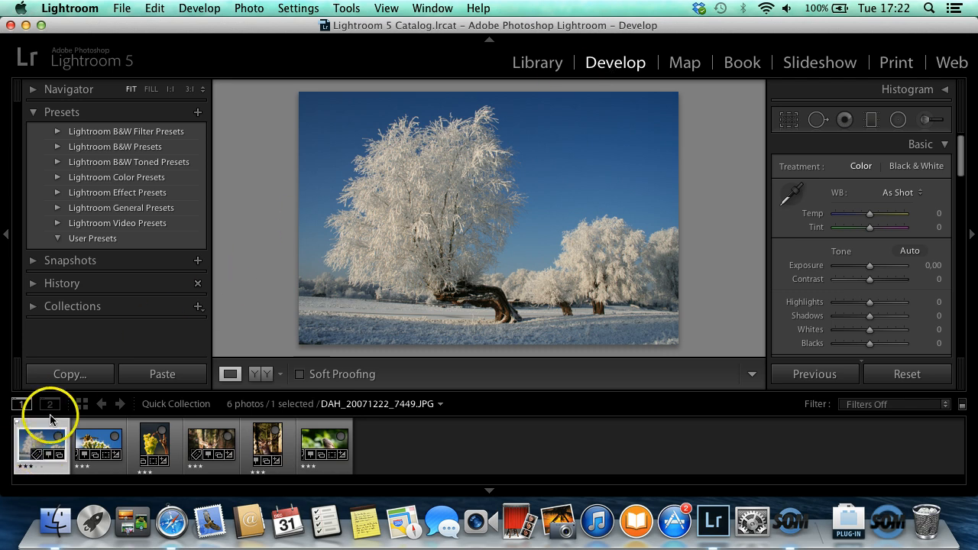
Start a new develop preset and name it Exposure 10 percent
left_click(198, 115)
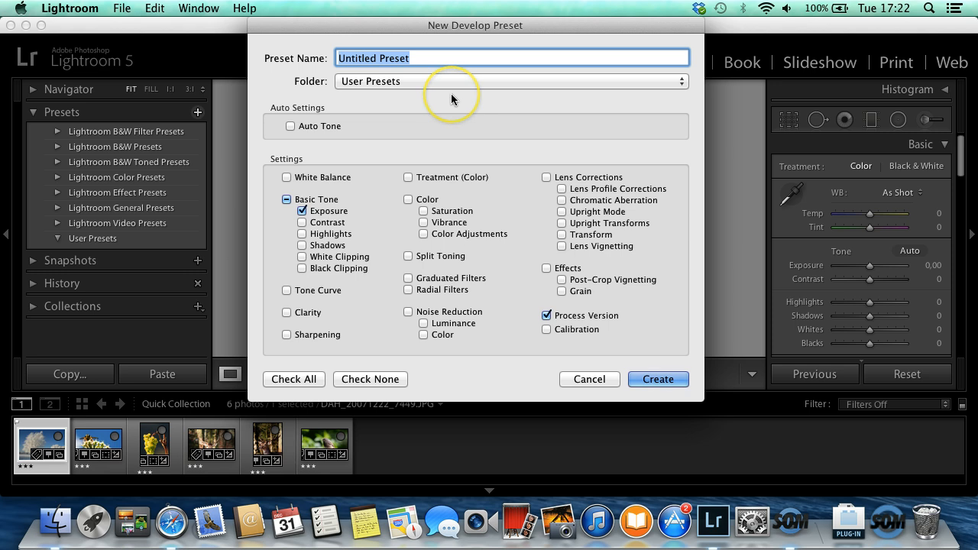
type("Exposure")
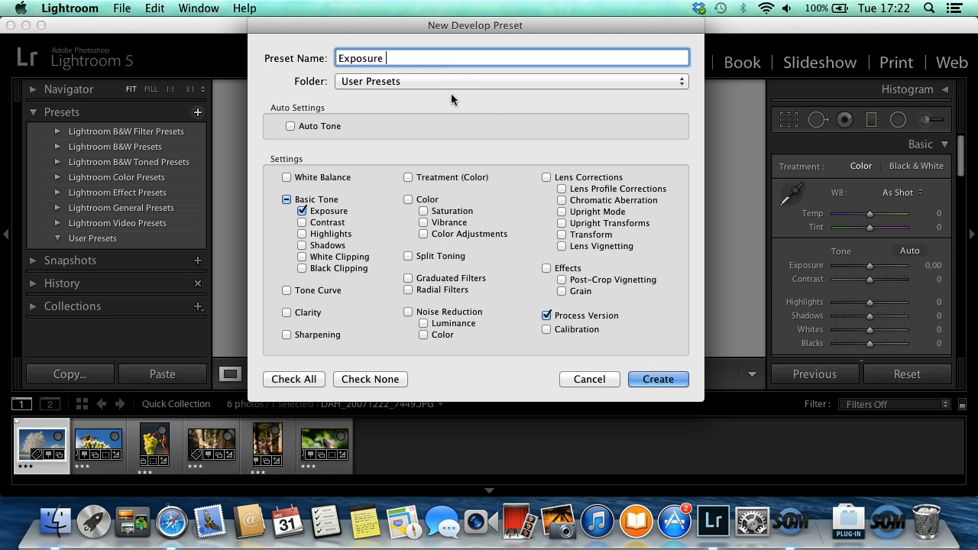
type(" 10 percent")
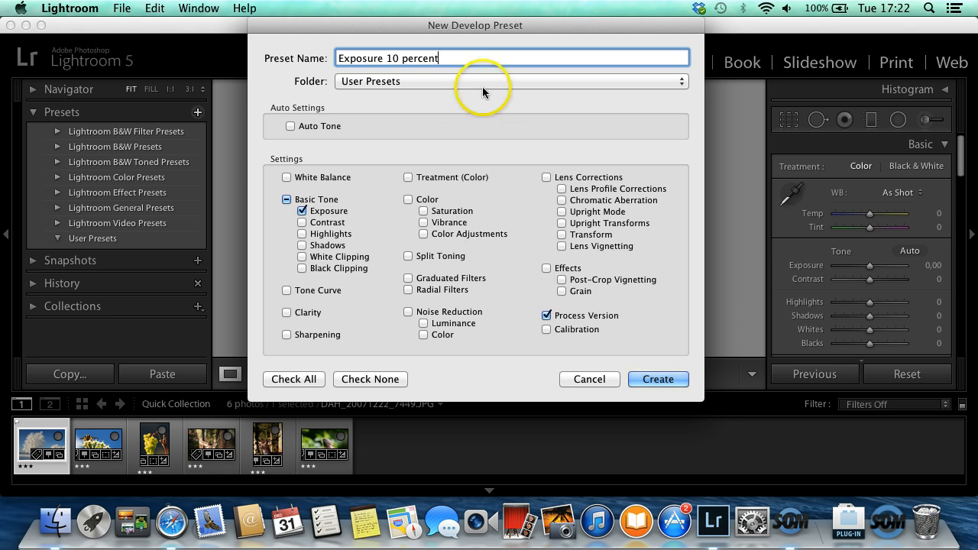
Create a new preset folder named Relative presets as the location for the new preset
left_click(484, 82)
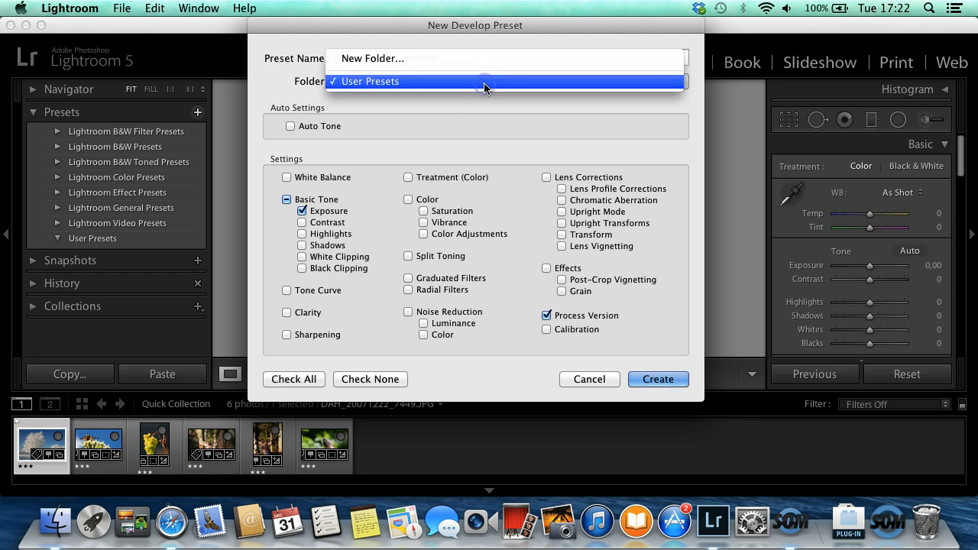
left_click(408, 66)
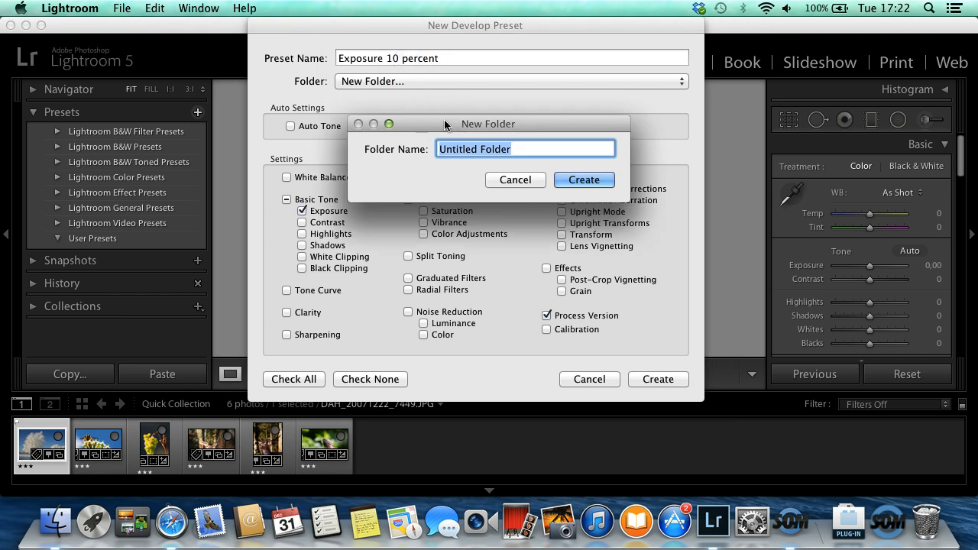
type("Relati")
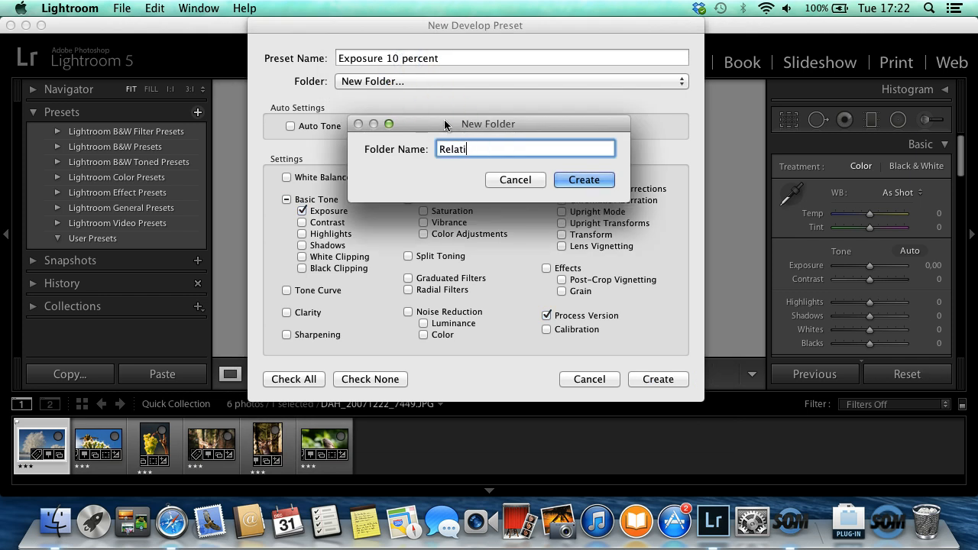
type("ve presets")
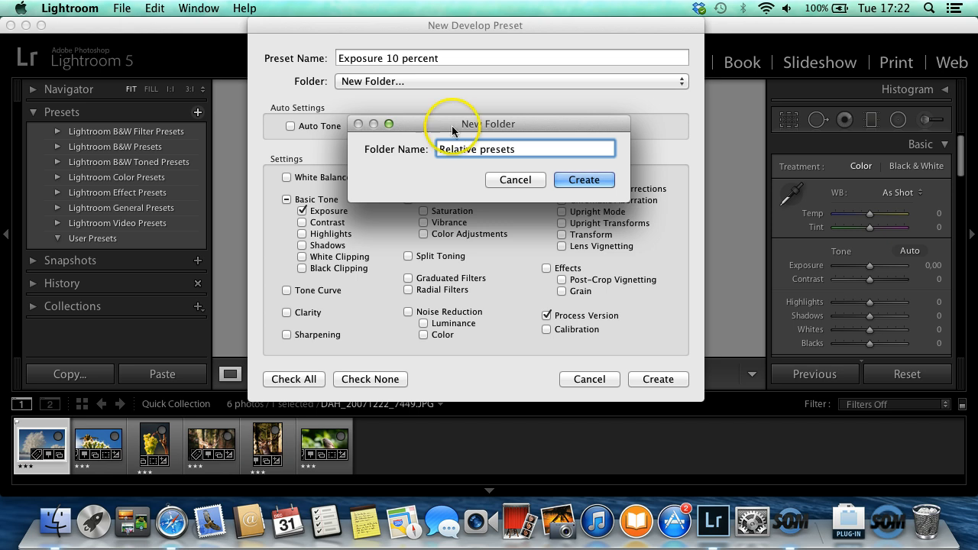
left_click(583, 181)
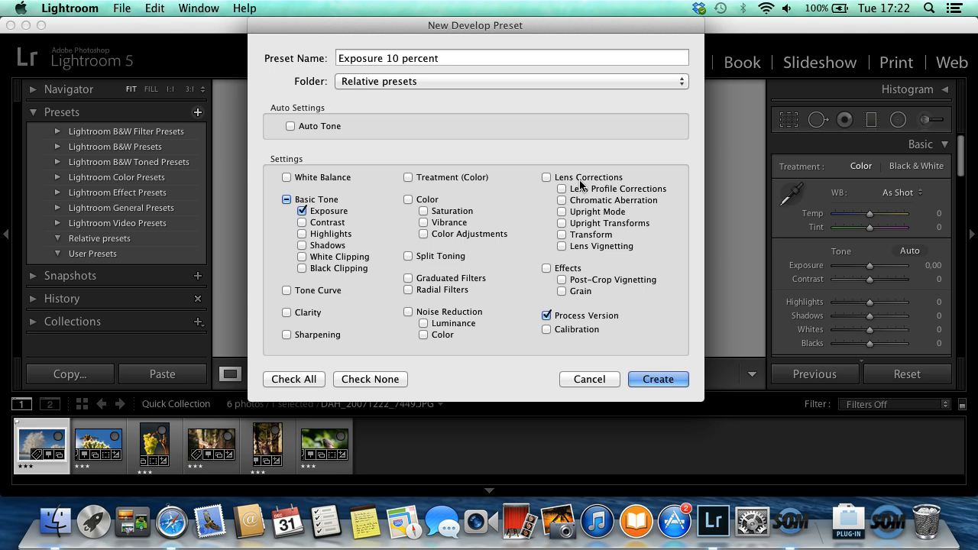
Include only the Exposure and Process Version settings in the preset and create it
left_click(372, 377)
left_click(302, 212)
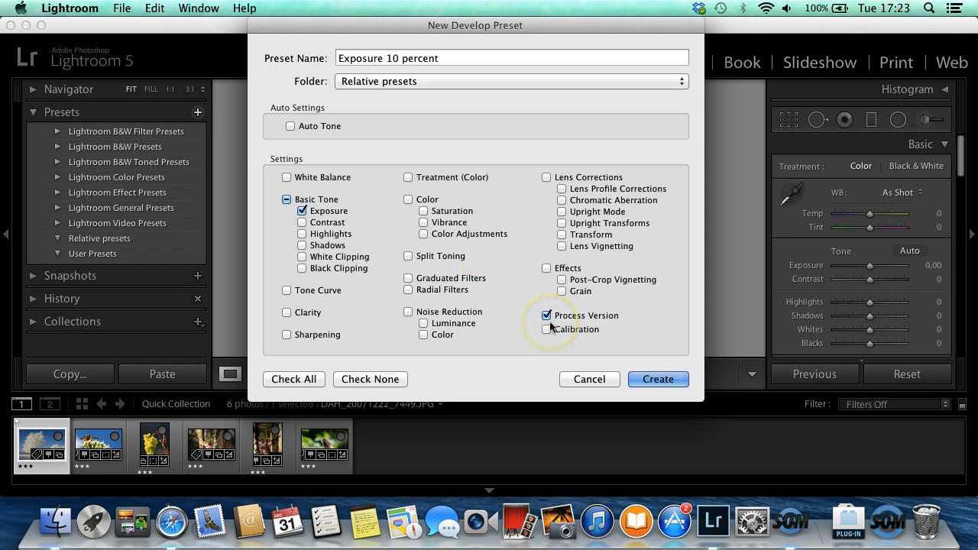
left_click(656, 380)
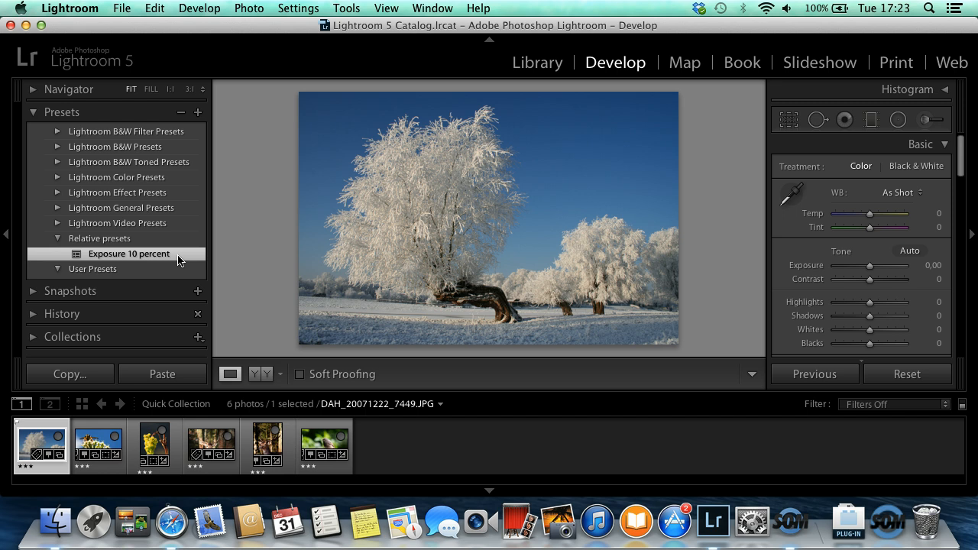
Show the Exposure 10 percent preset file in Finder and open it with TextEdit
right_click(177, 260)
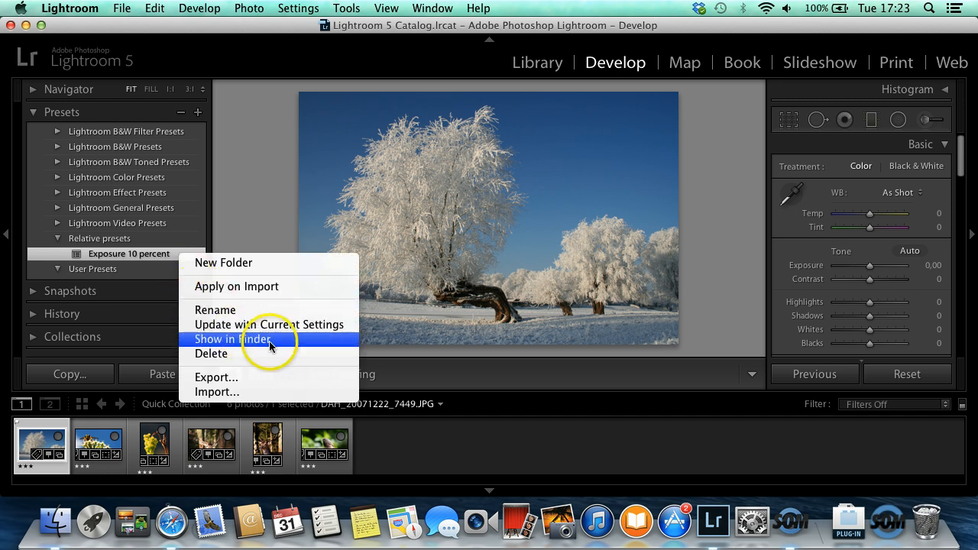
left_click(305, 344)
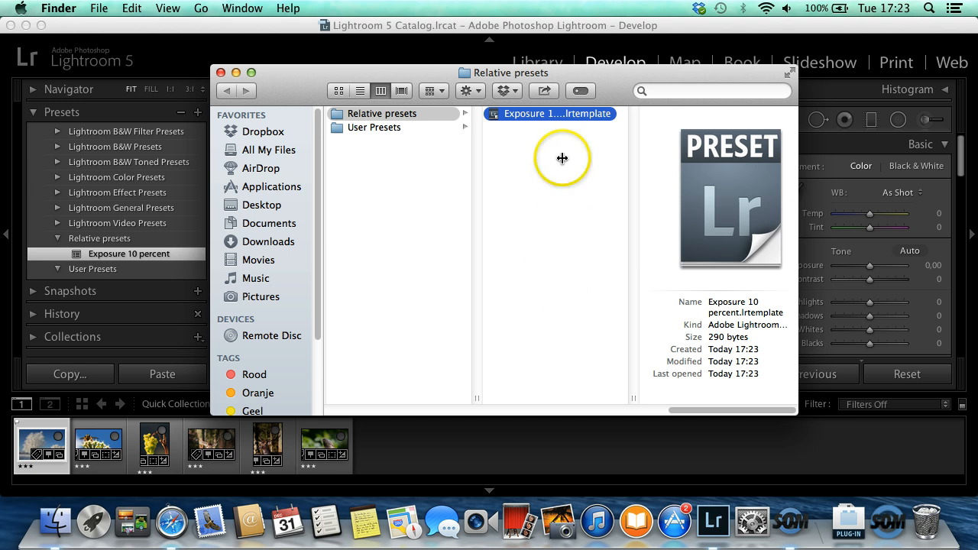
right_click(535, 113)
mouse_move(560, 132)
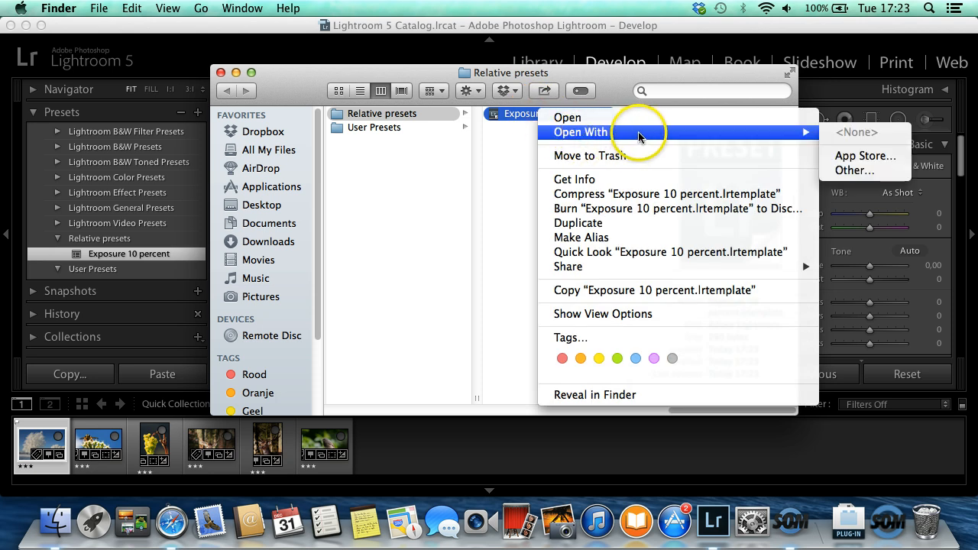
left_click(862, 171)
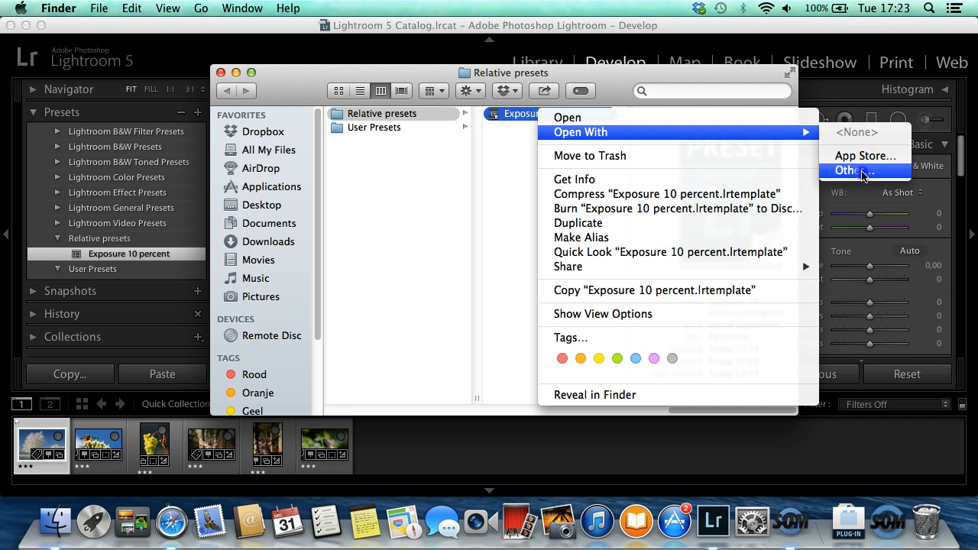
scroll(386, 187, "down", 10)
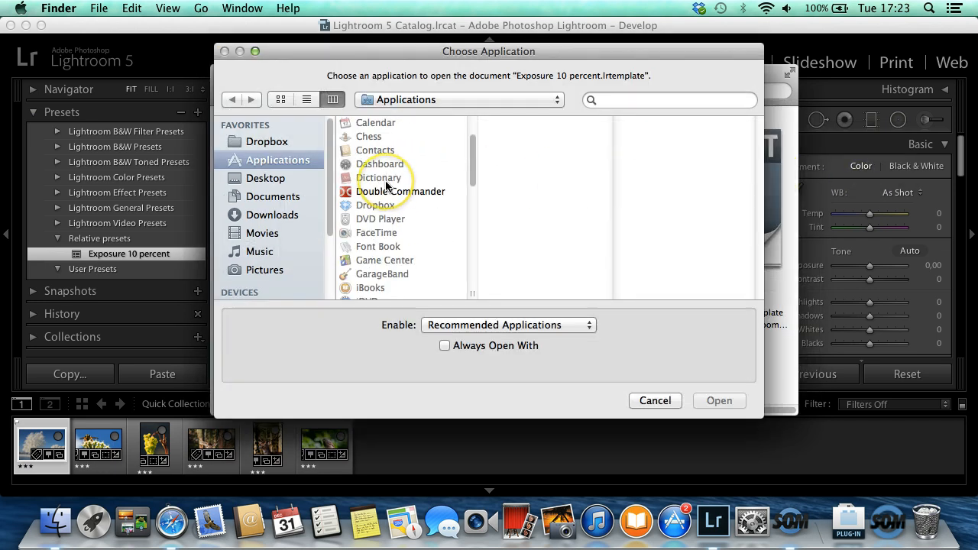
left_click(374, 266)
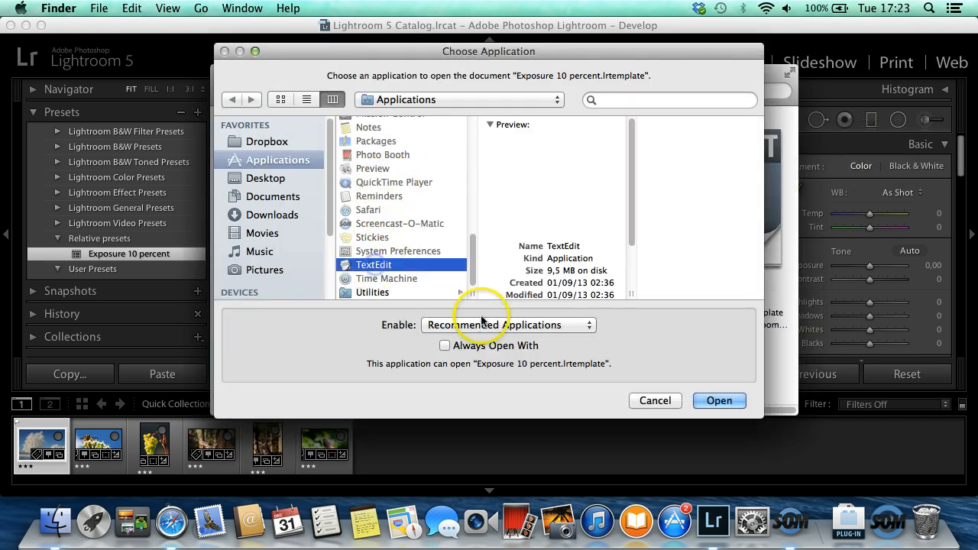
left_click(718, 401)
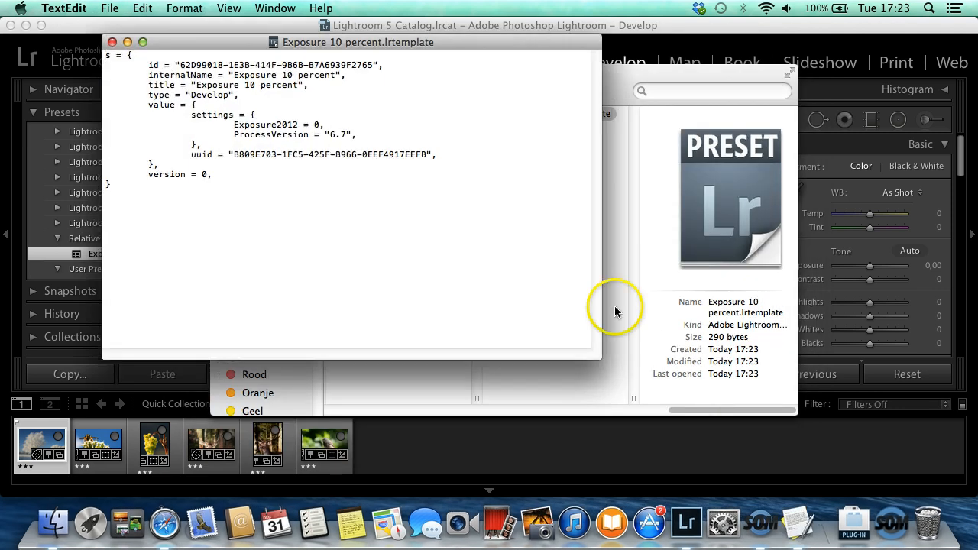
Set the Exposure2012 value to 10 in the preset's settings block, then save and close the file
left_click(321, 125)
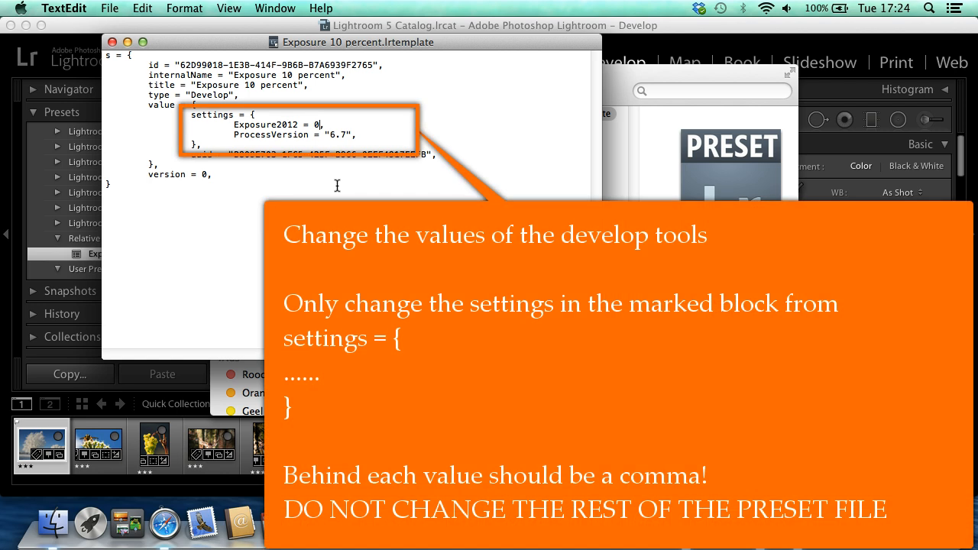
key("BackSpace")
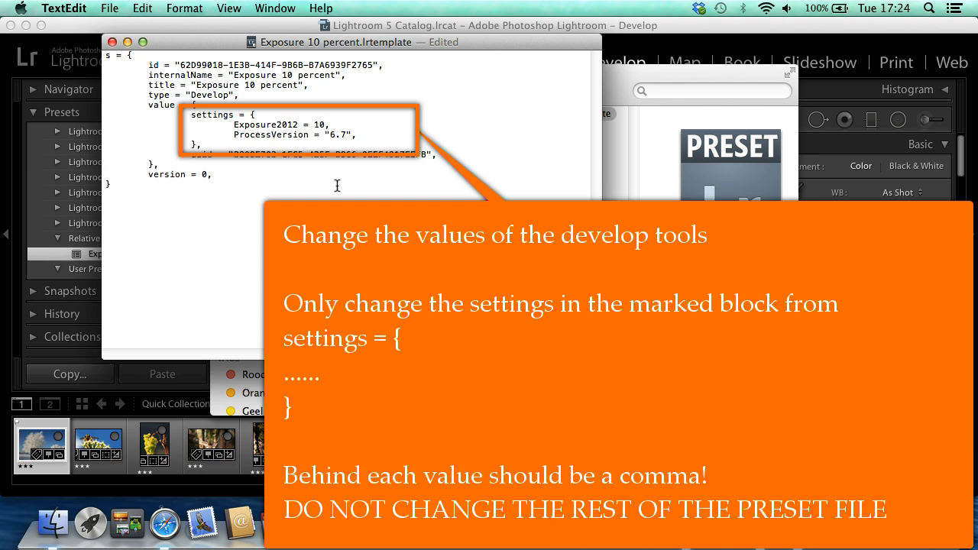
left_click(111, 9)
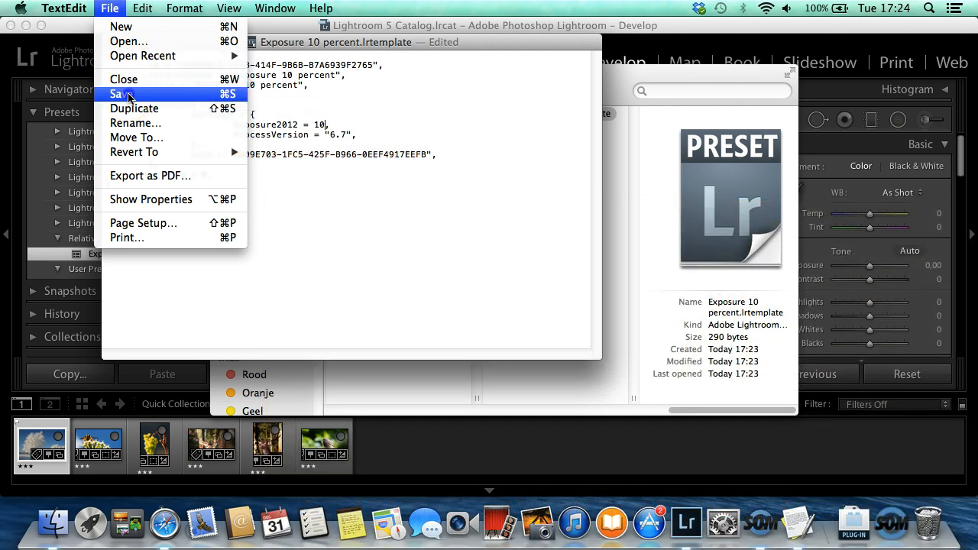
left_click(122, 94)
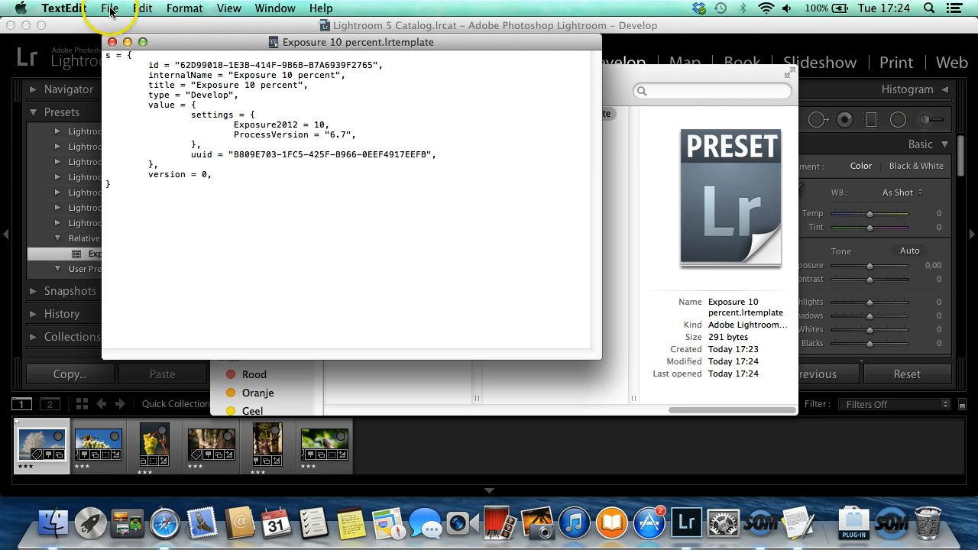
left_click(112, 42)
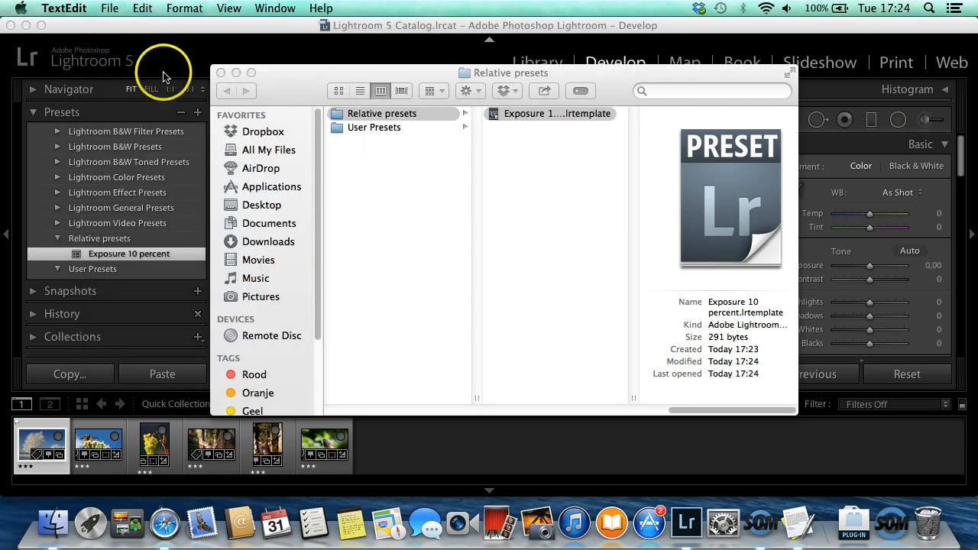
Close the Finder window and restart Lightroom
left_click(220, 72)
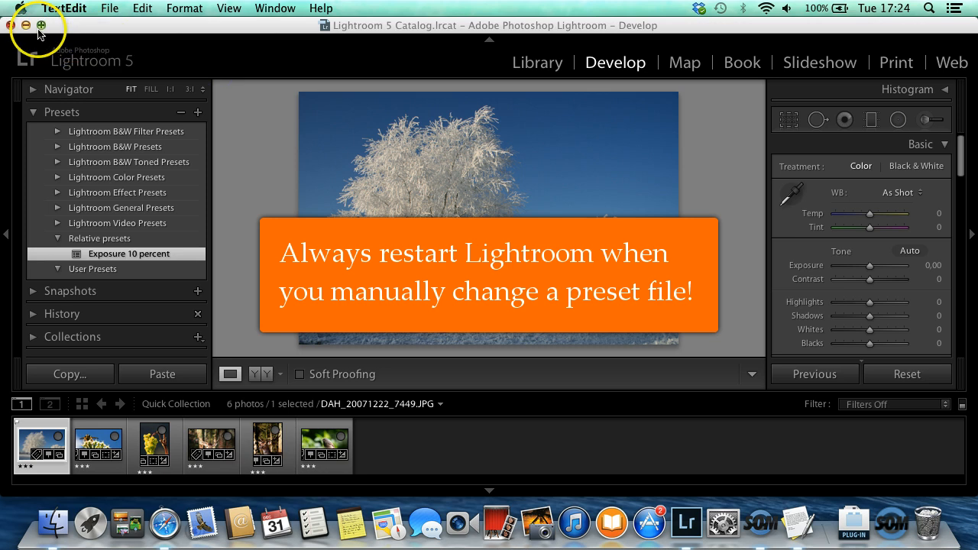
left_click(96, 30)
left_click(9, 27)
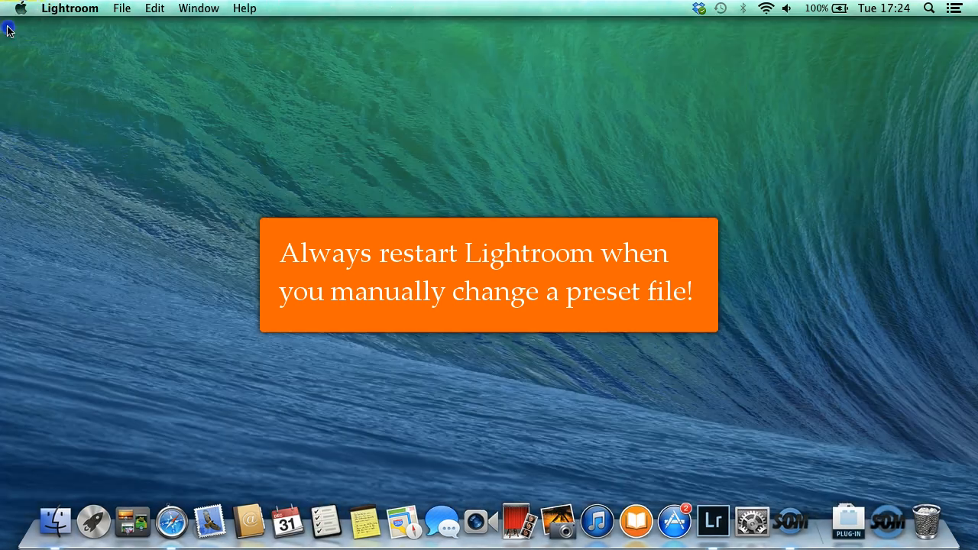
left_click(713, 523)
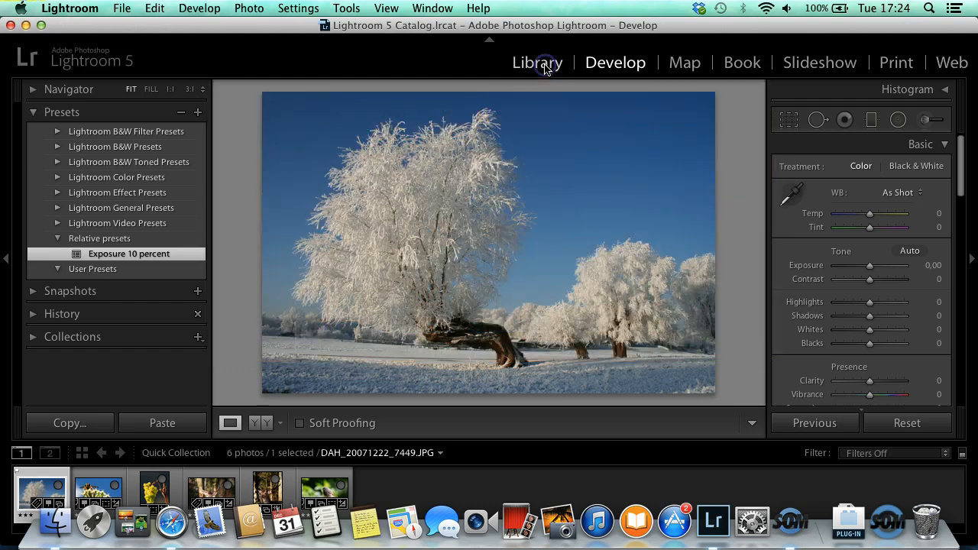
In the Library, remove the portrait-format deer photo from the Quick Collection and fit the window above the Dock
left_click(544, 64)
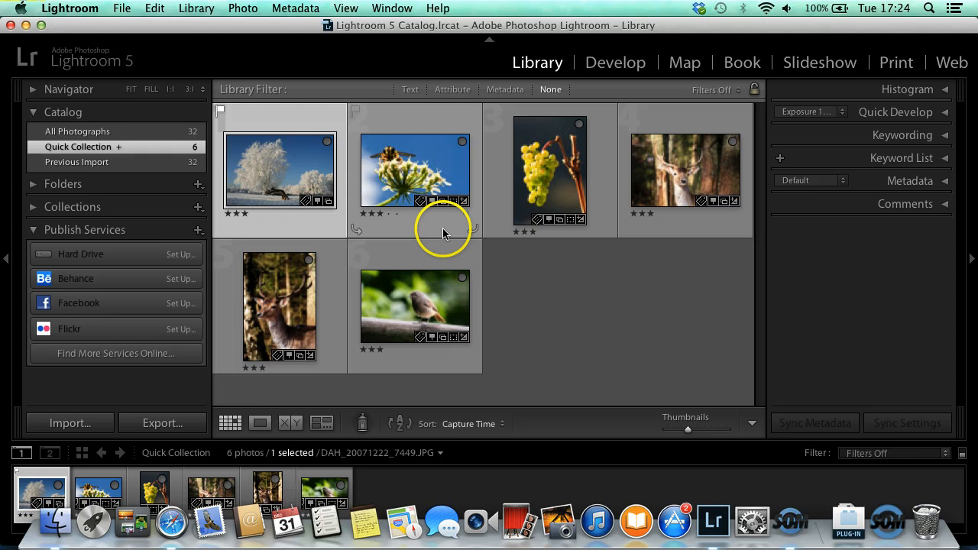
left_click(275, 481)
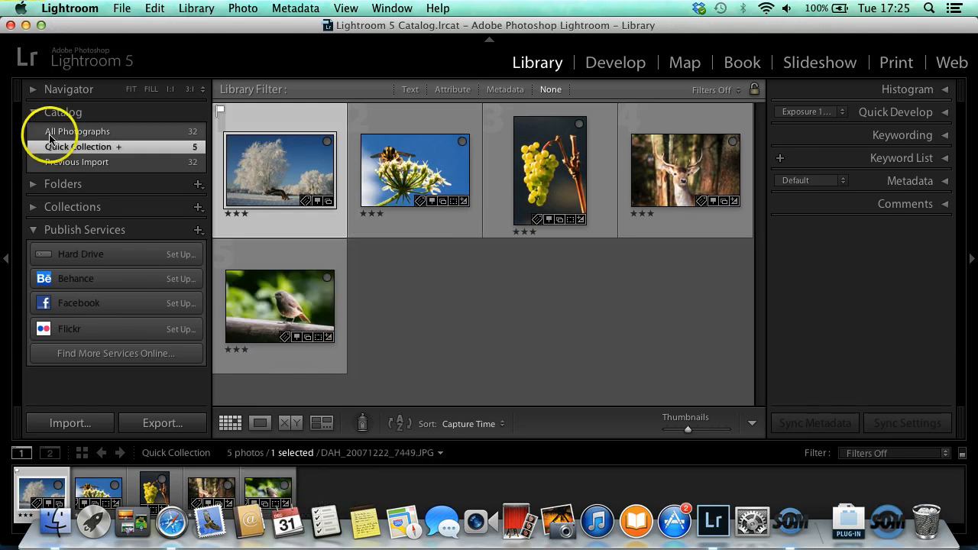
left_click(41, 25)
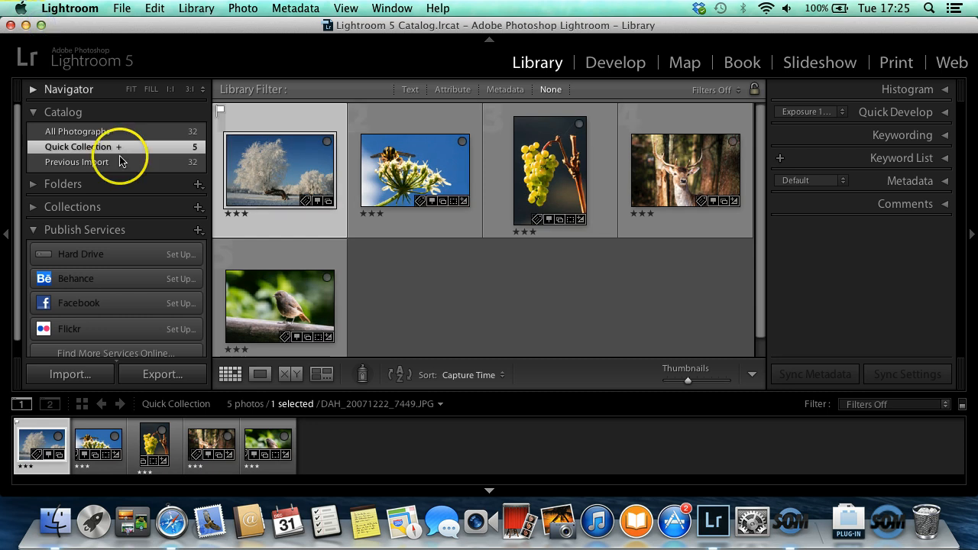
Select the first four photos of the Quick Collection and start the Relative adjustments plug-in on them
left_click(212, 447, "shift")
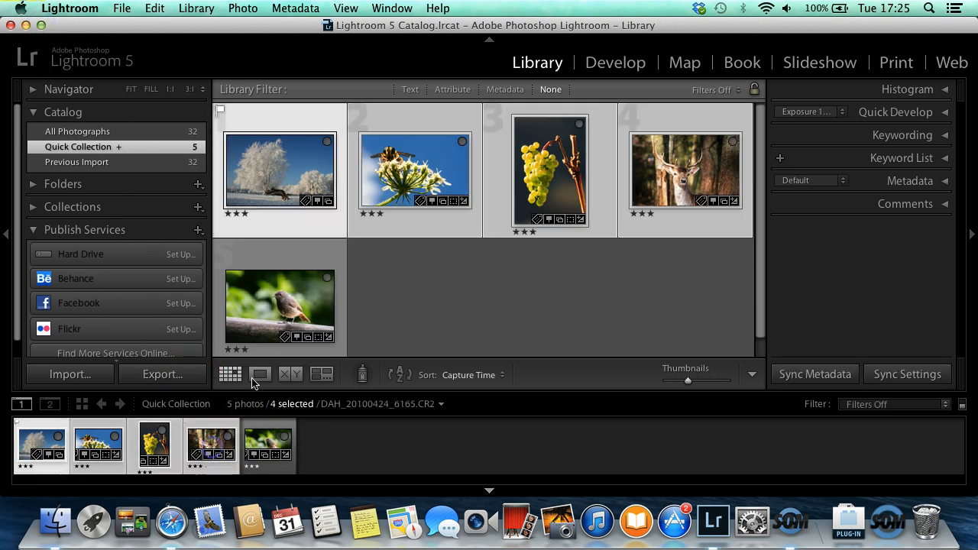
left_click(438, 8)
mouse_move(549, 215)
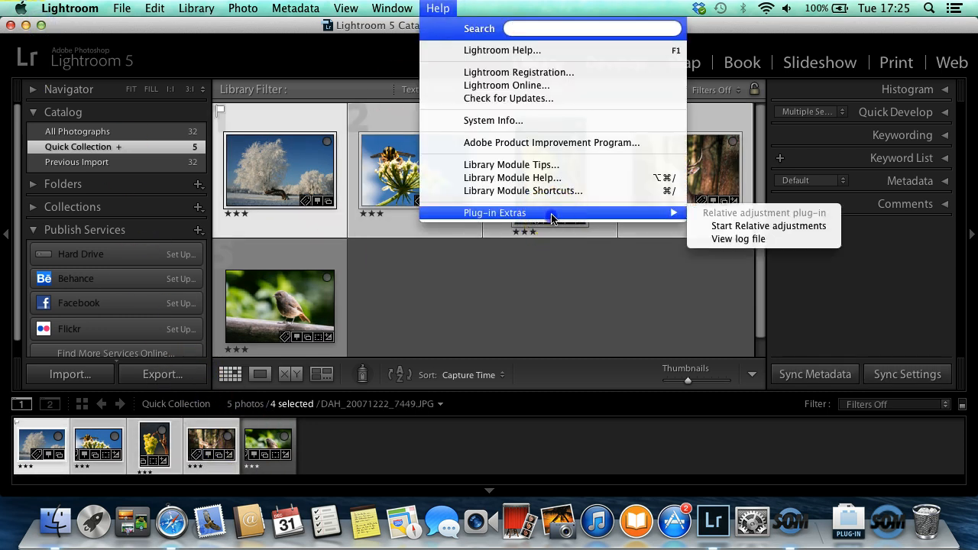
left_click(736, 227)
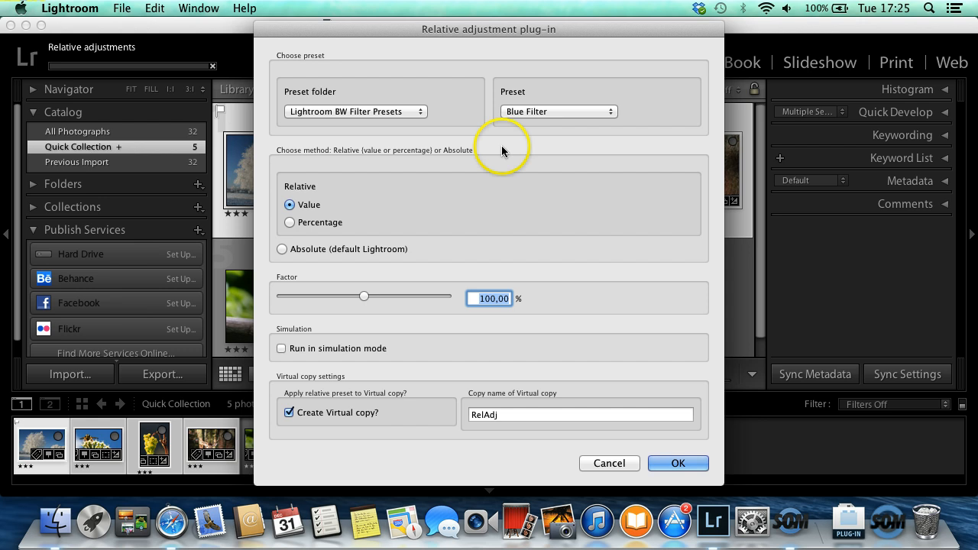
Choose the Relative presets folder and its Exposure 10 percent preset for the relative adjustment
left_click(424, 110)
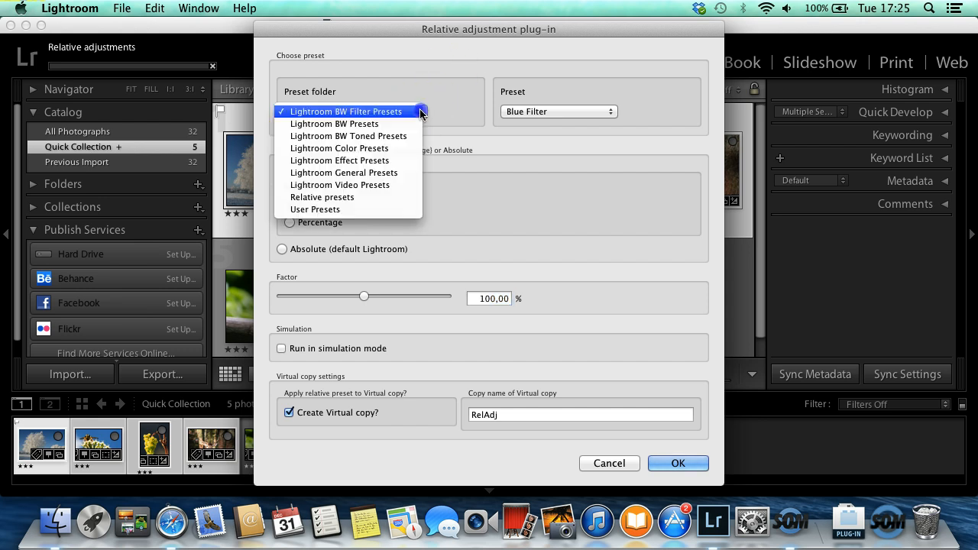
left_click(360, 198)
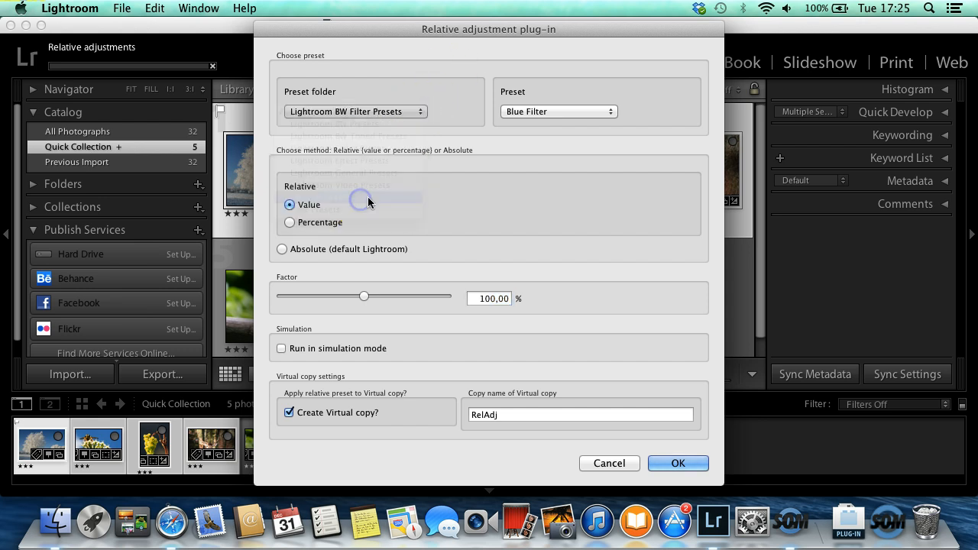
left_click(589, 115)
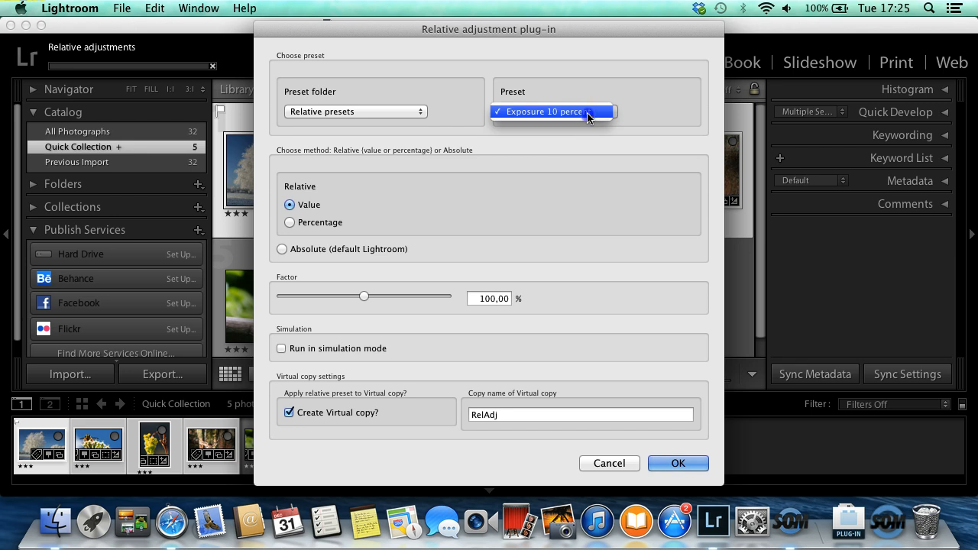
left_click(586, 114)
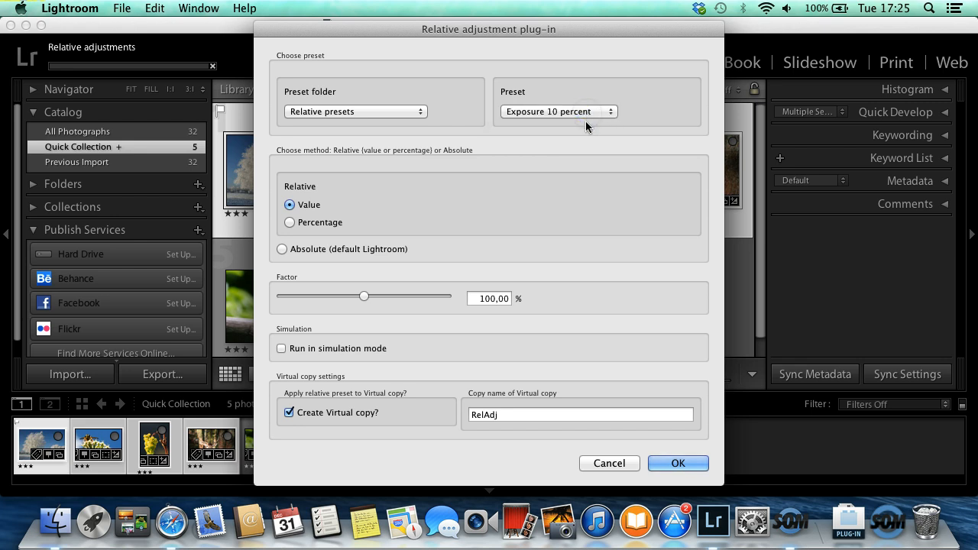
Set the relative method to Percentage, run the adjustment on the selected photos and dismiss the process information message
left_click(289, 222)
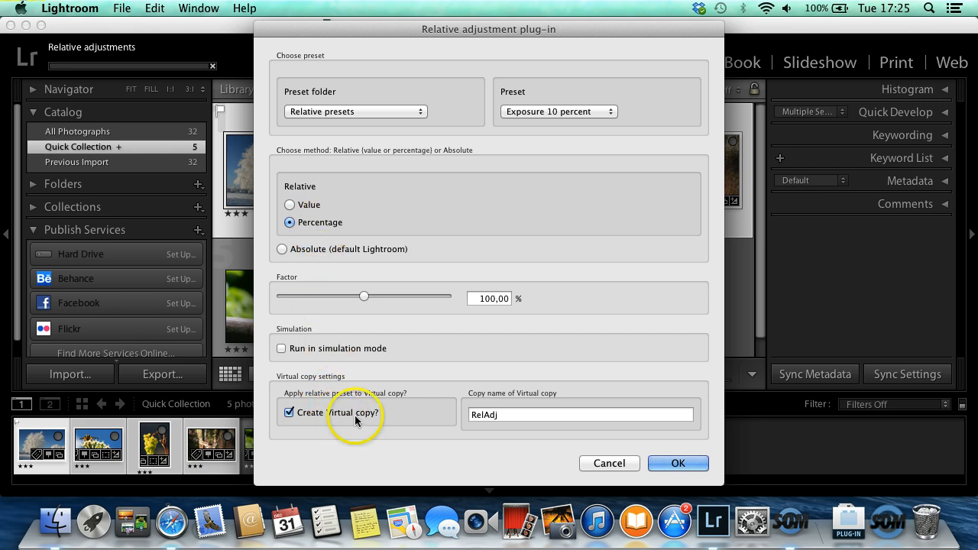
left_click(679, 464)
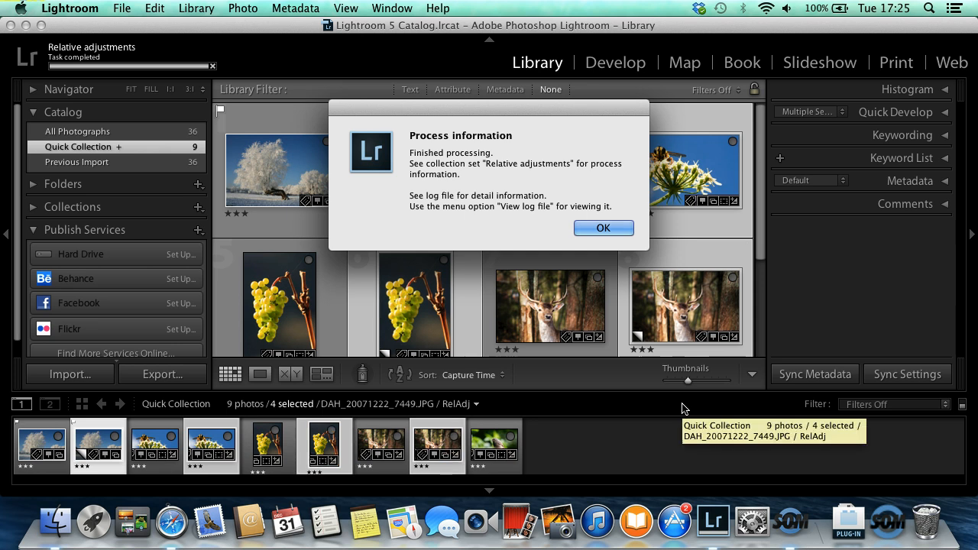
left_click(622, 225)
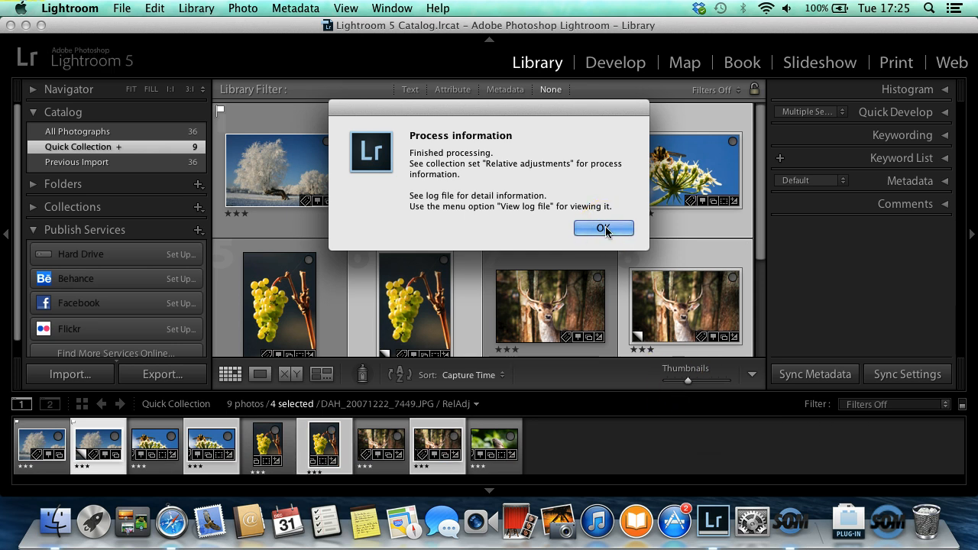
In the Develop module, compare the Exposure value of each of the four original photos with that of its RelAdj virtual copy
left_click(102, 407)
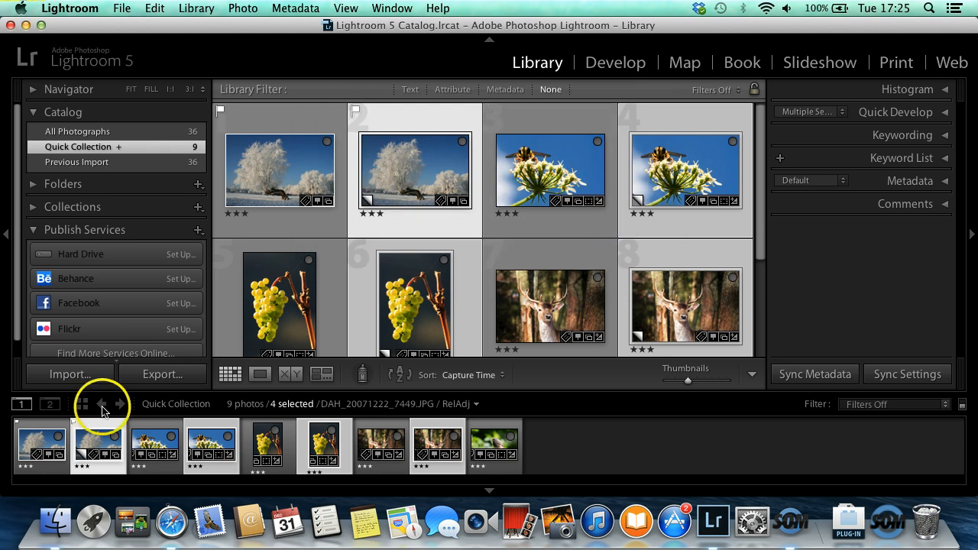
left_click(617, 64)
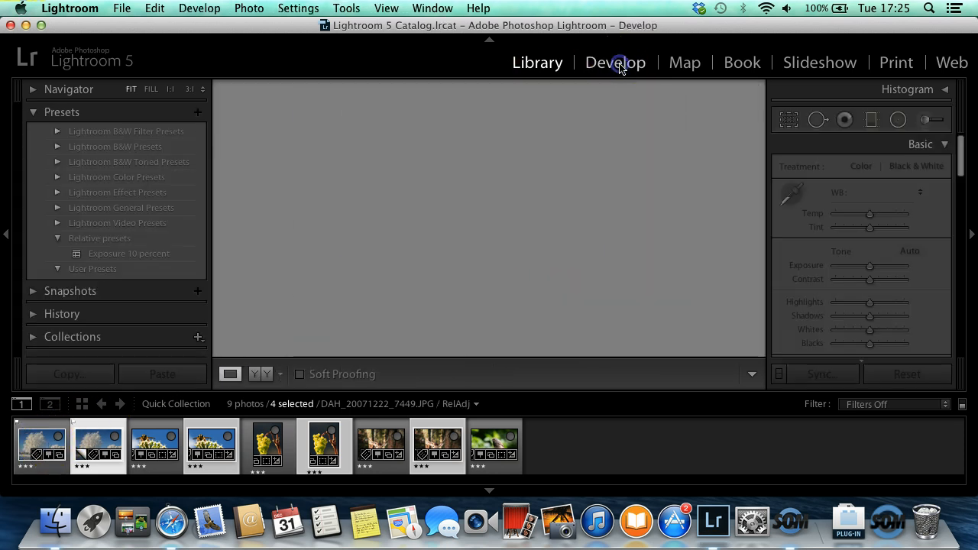
left_click(32, 448)
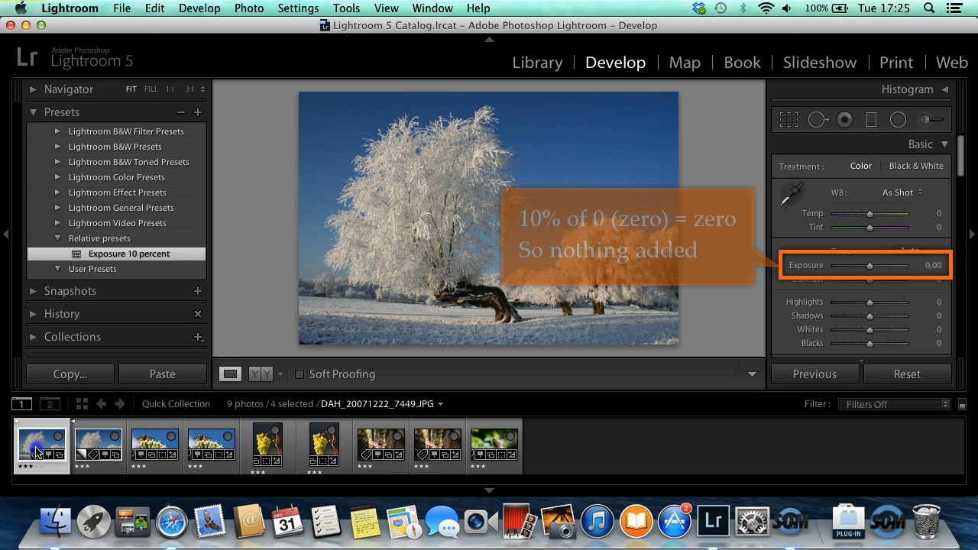
left_click(94, 447)
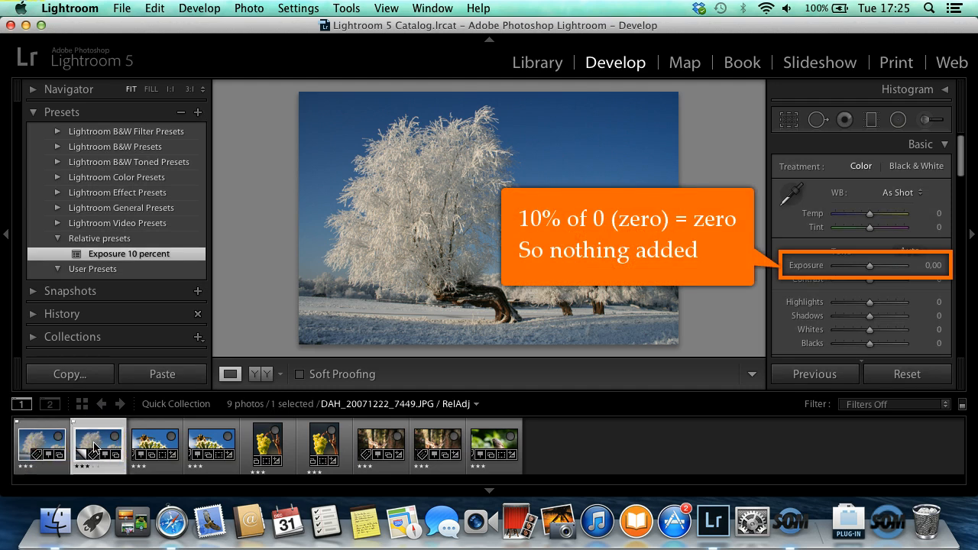
left_click(150, 447)
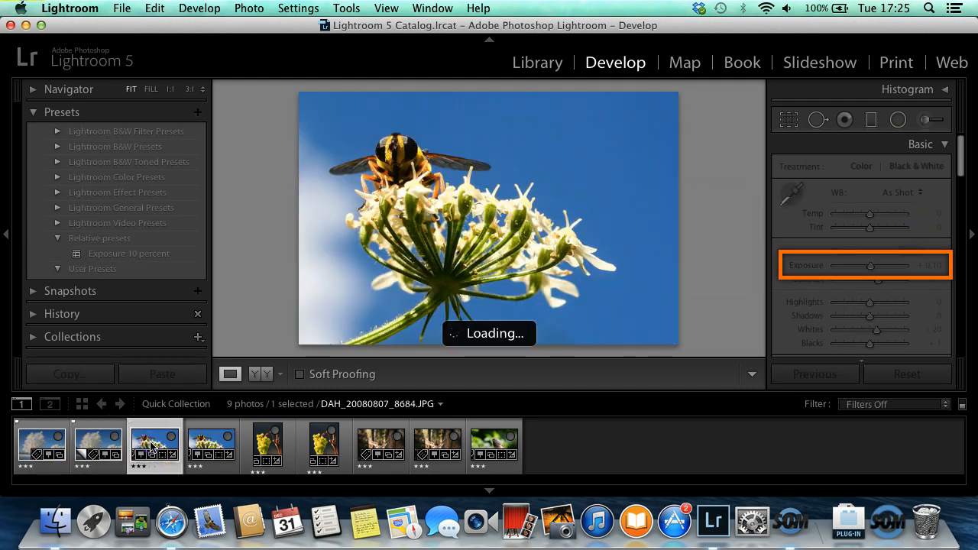
left_click(202, 444)
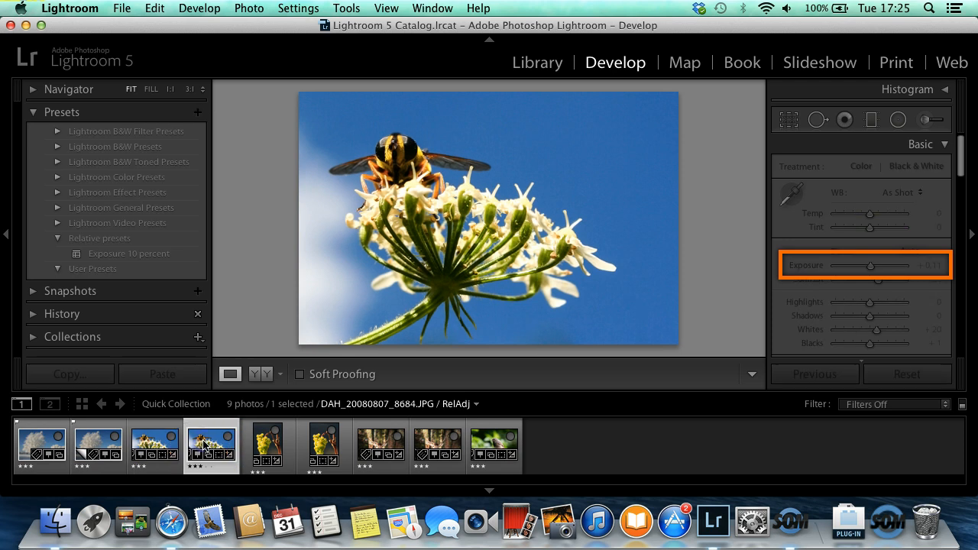
left_click(266, 443)
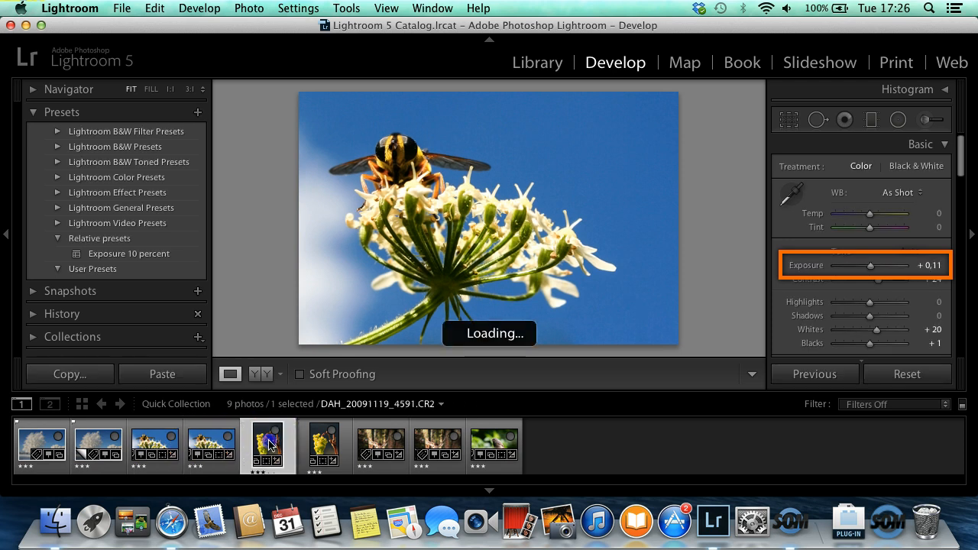
left_click(323, 447)
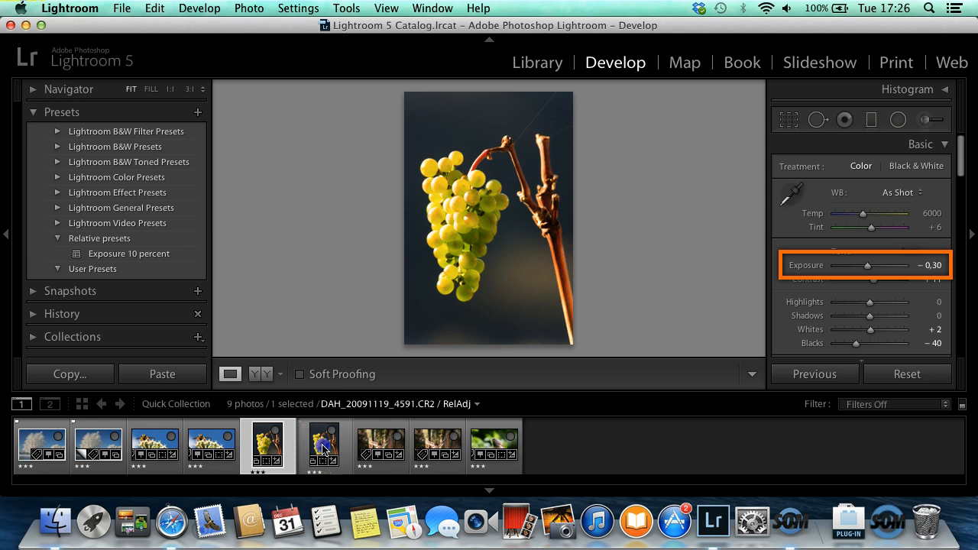
left_click(379, 441)
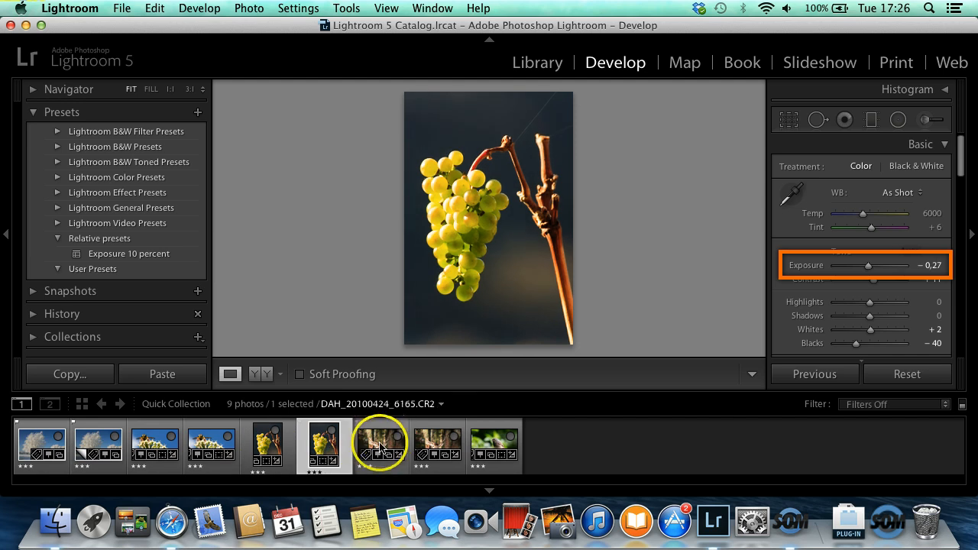
left_click(432, 442)
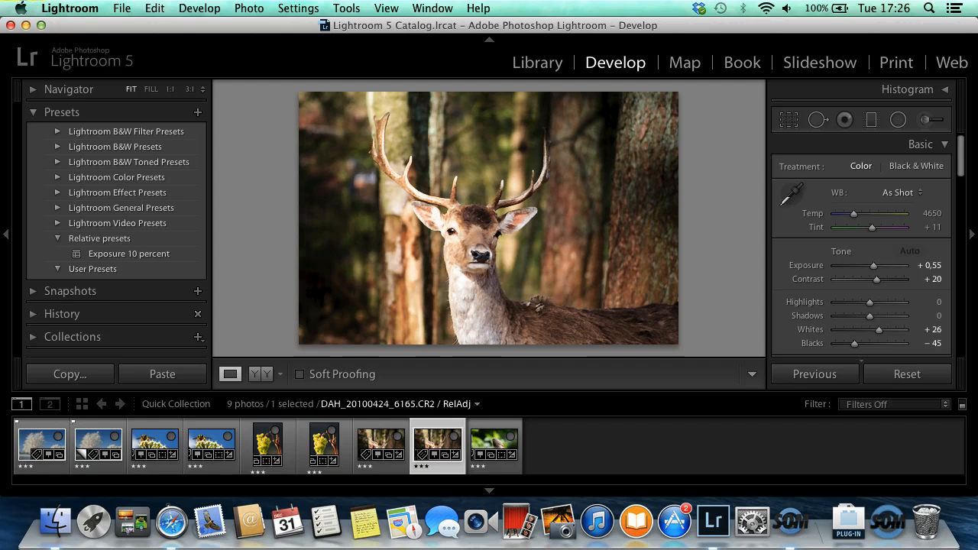
Open the Relative adjustment plug-in's log file and check the preset, method and virtual copy entries under Settings
left_click(478, 8)
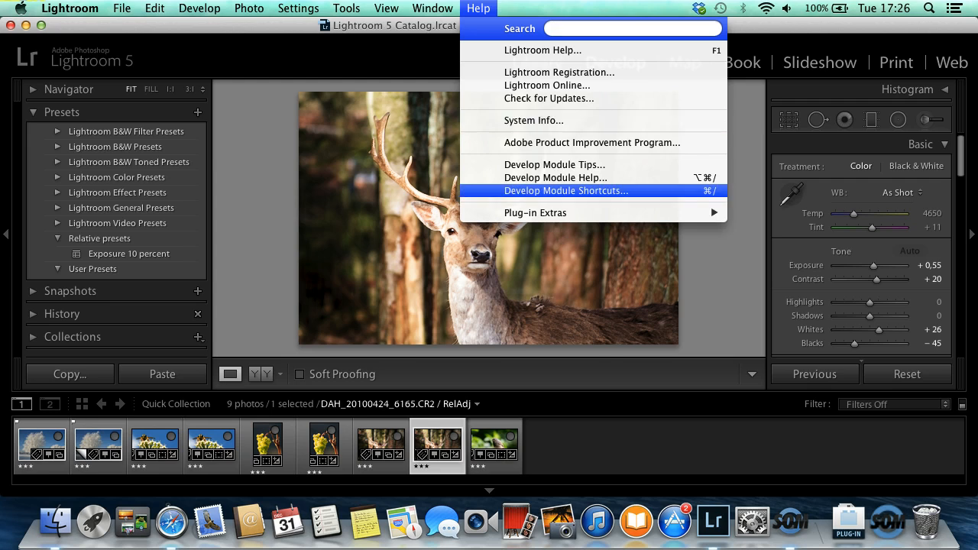
mouse_move(536, 214)
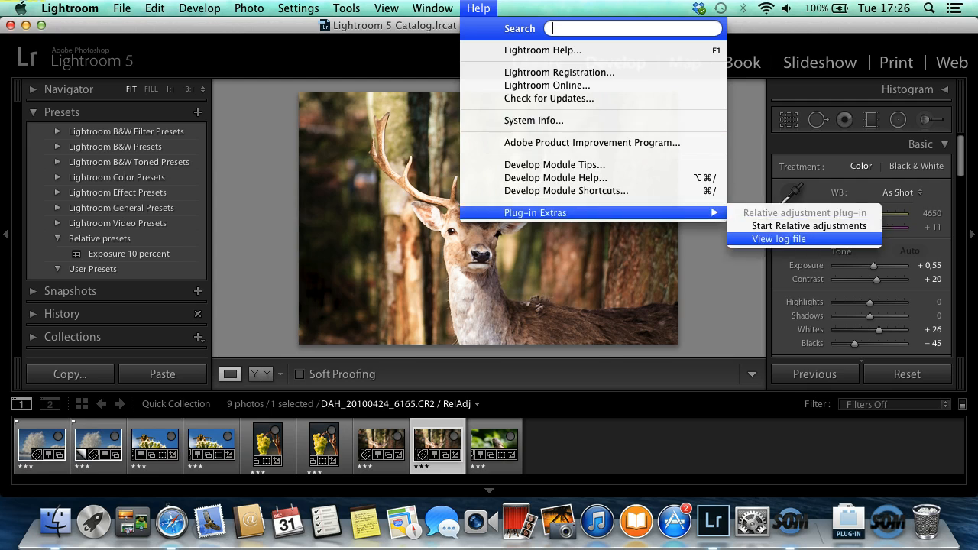
left_click(778, 238)
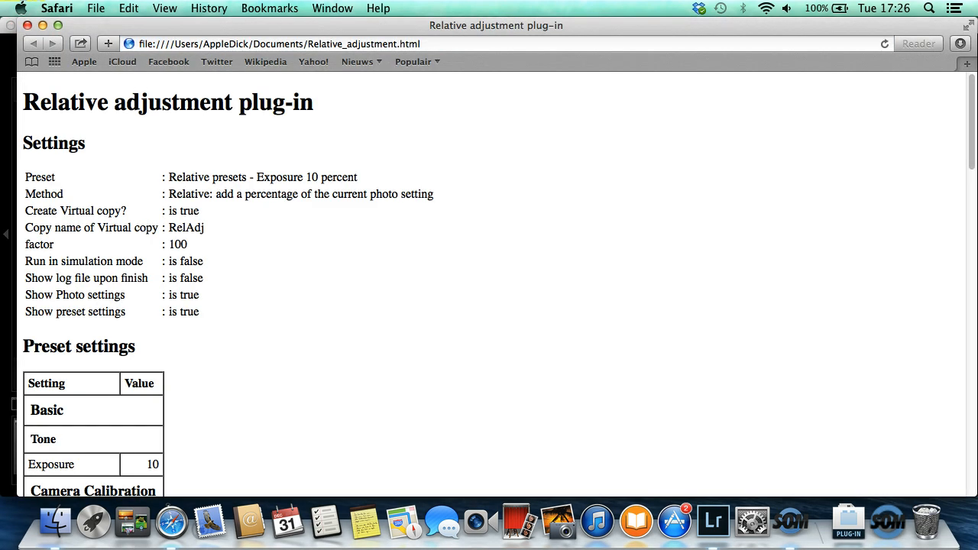
left_click_drag(168, 176, 357, 177)
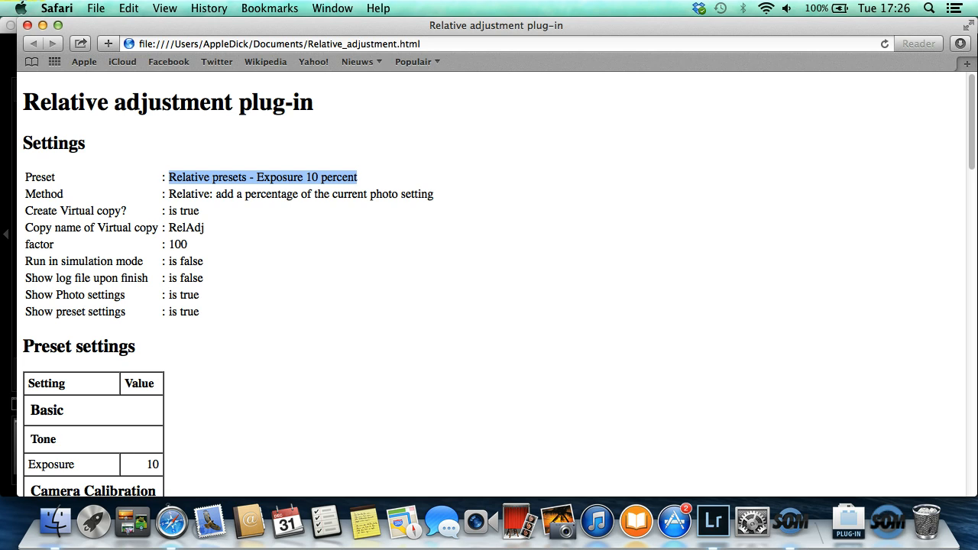
left_click_drag(168, 193, 298, 193)
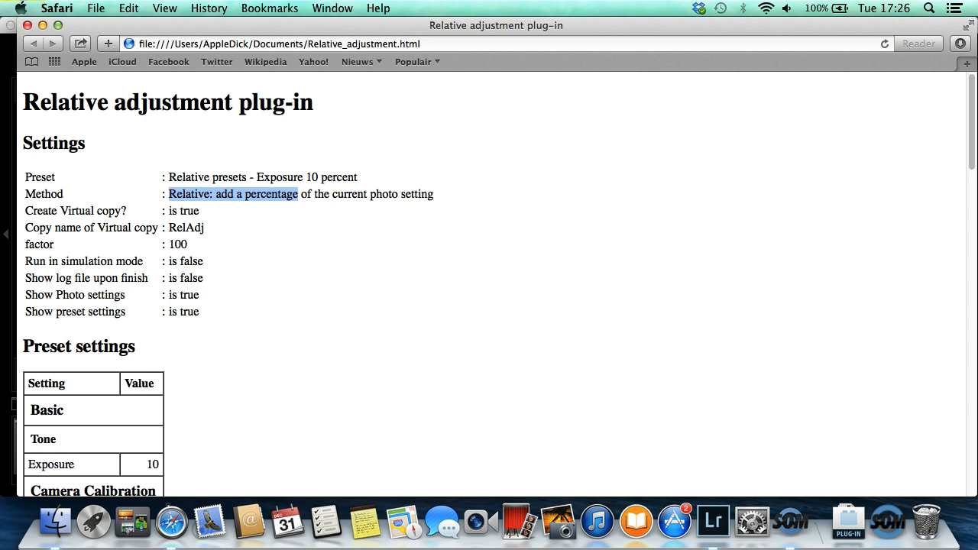
left_click_drag(169, 211, 198, 210)
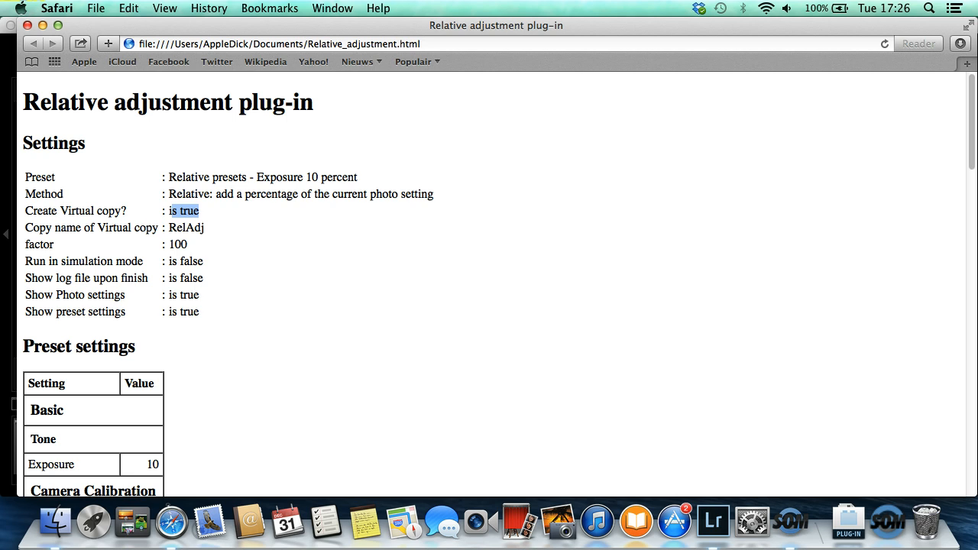
Review the log's preset settings, the original and new exposure values of each processed photo, and the explanation codes
scroll(489, 283, "down", 4)
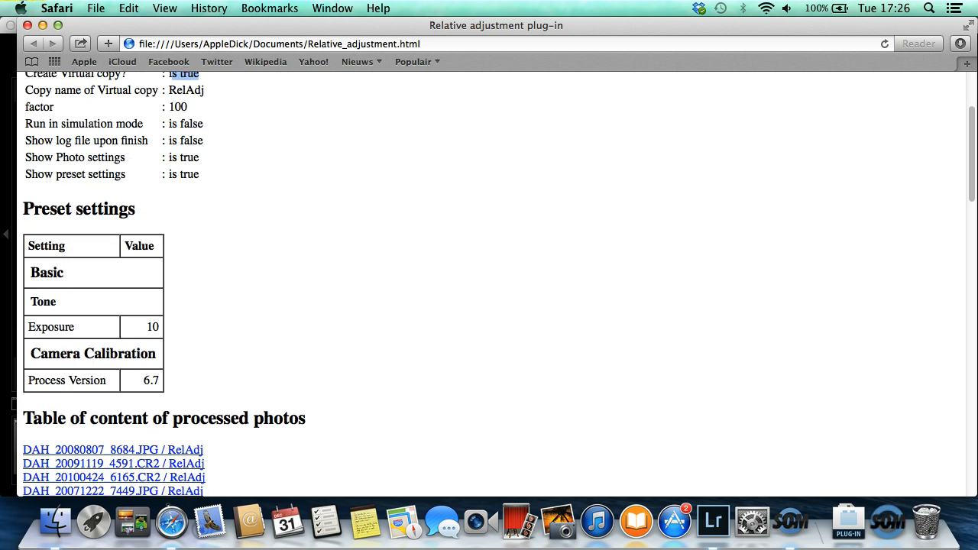
left_click_drag(136, 209, 23, 208)
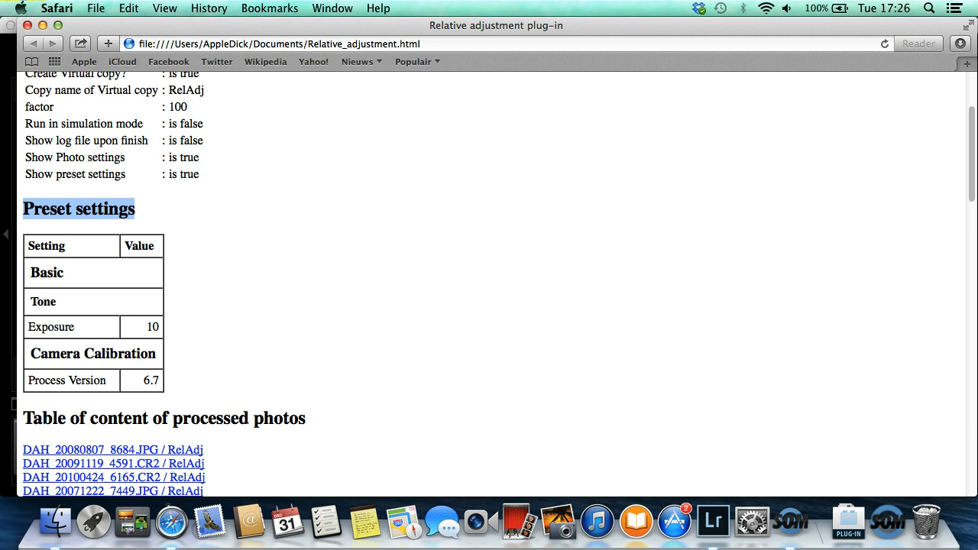
scroll(488, 283, "down", 6)
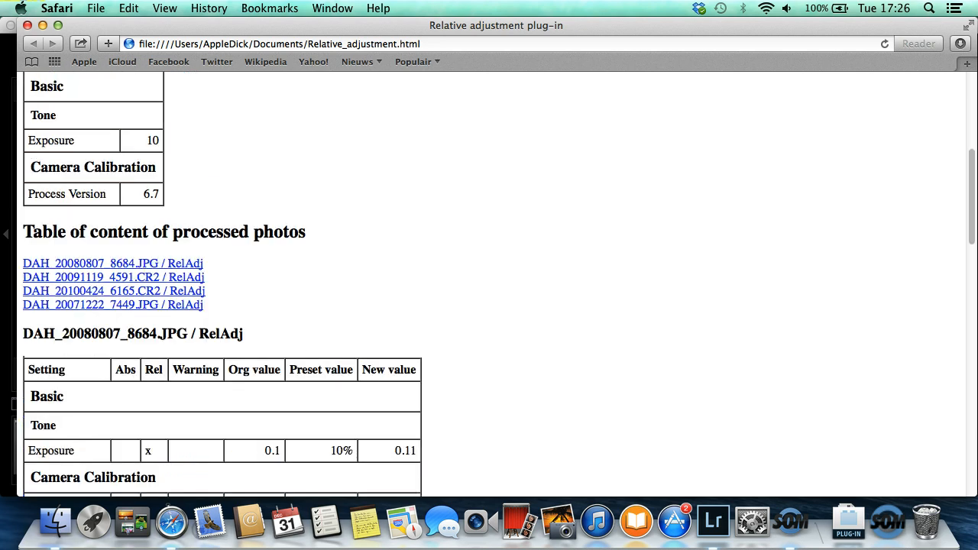
scroll(489, 283, "down", 5)
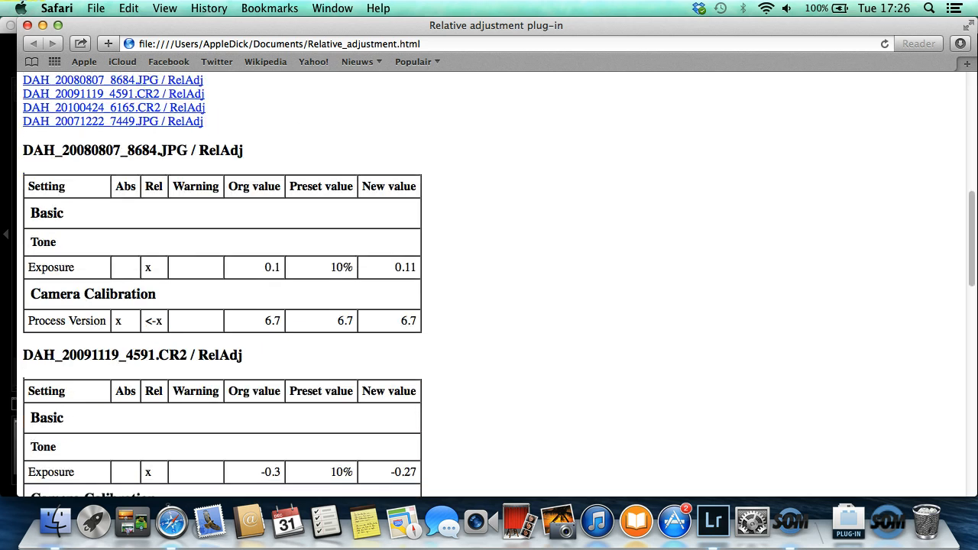
scroll(489, 282, "down", 7)
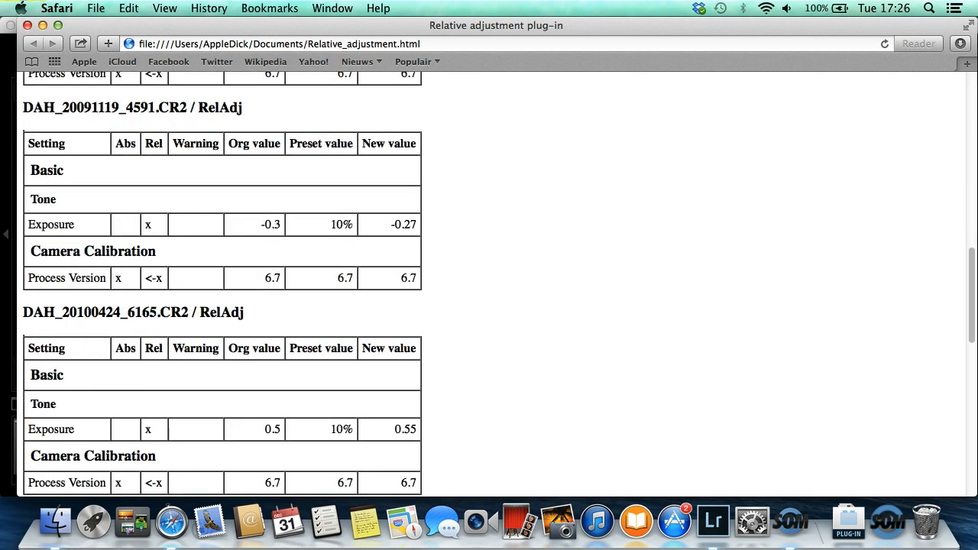
scroll(489, 282, "down", 7)
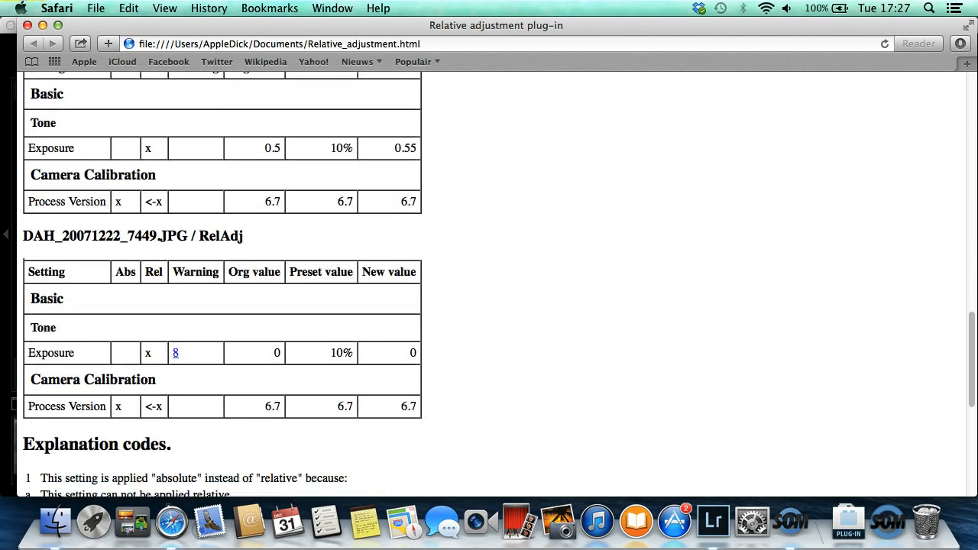
scroll(489, 283, "down", 2)
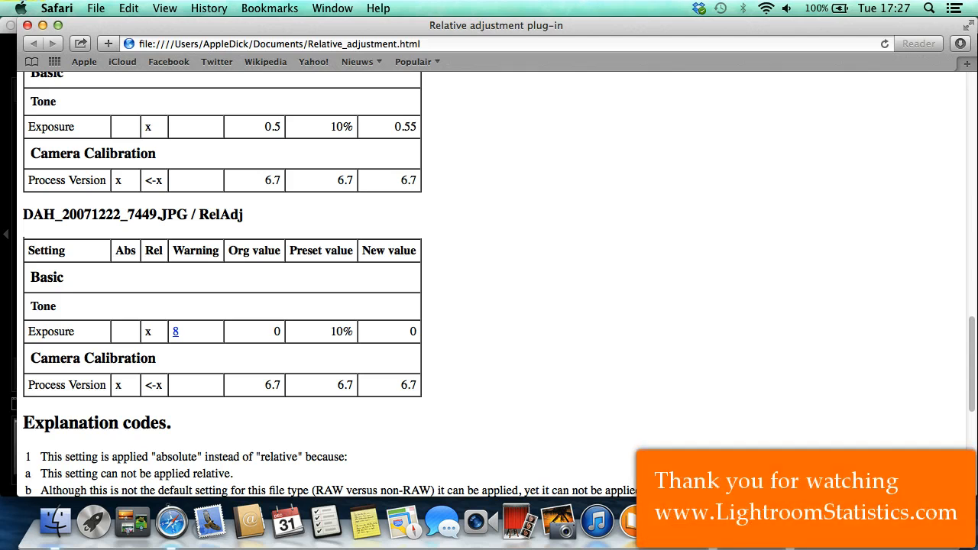
scroll(489, 283, "down", 9)
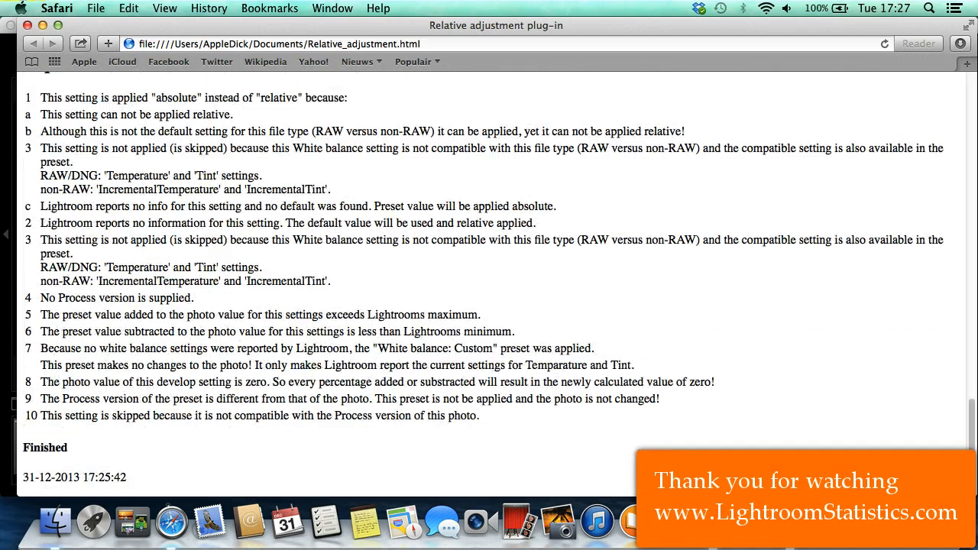